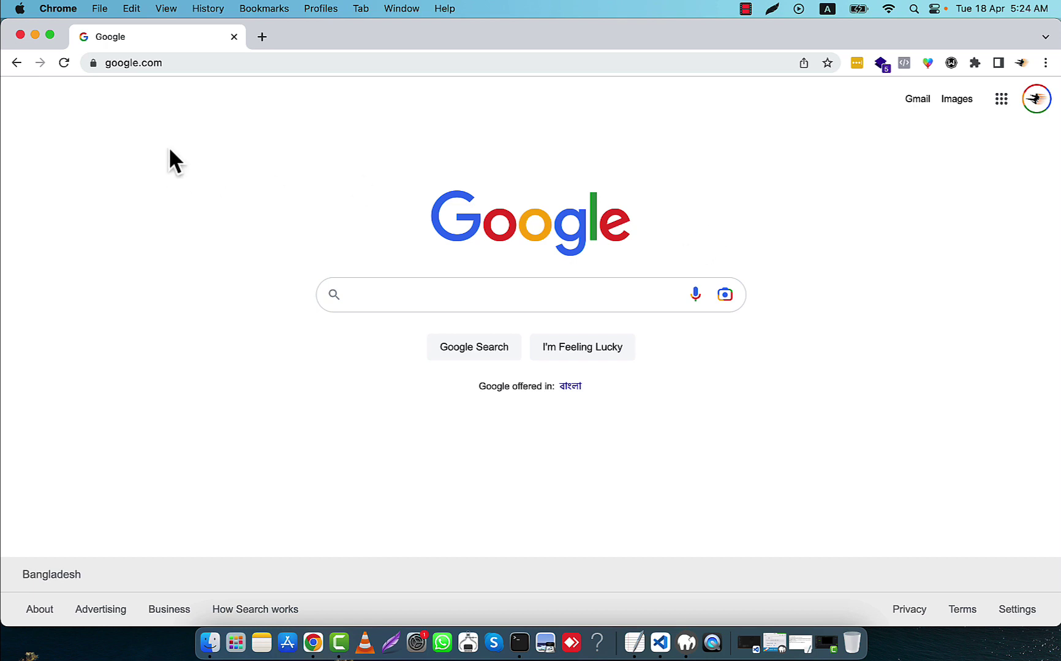
Step: Run a Google search for 'homebrew'
{"action": "left_click", "coordinate": [427, 299]}
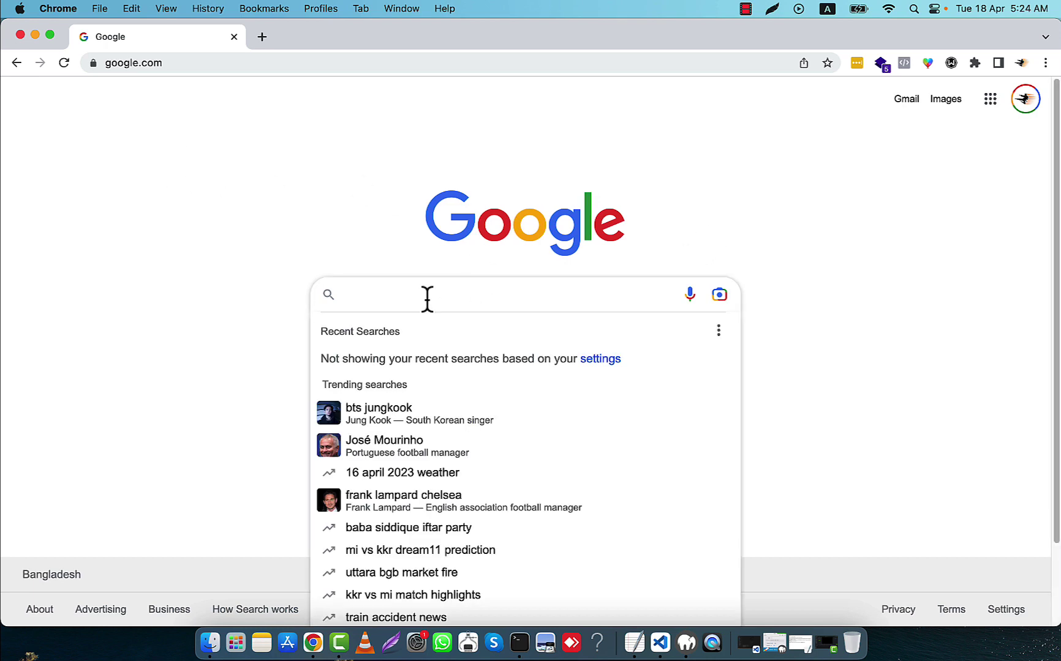
{"action": "type", "text": "homeb"}
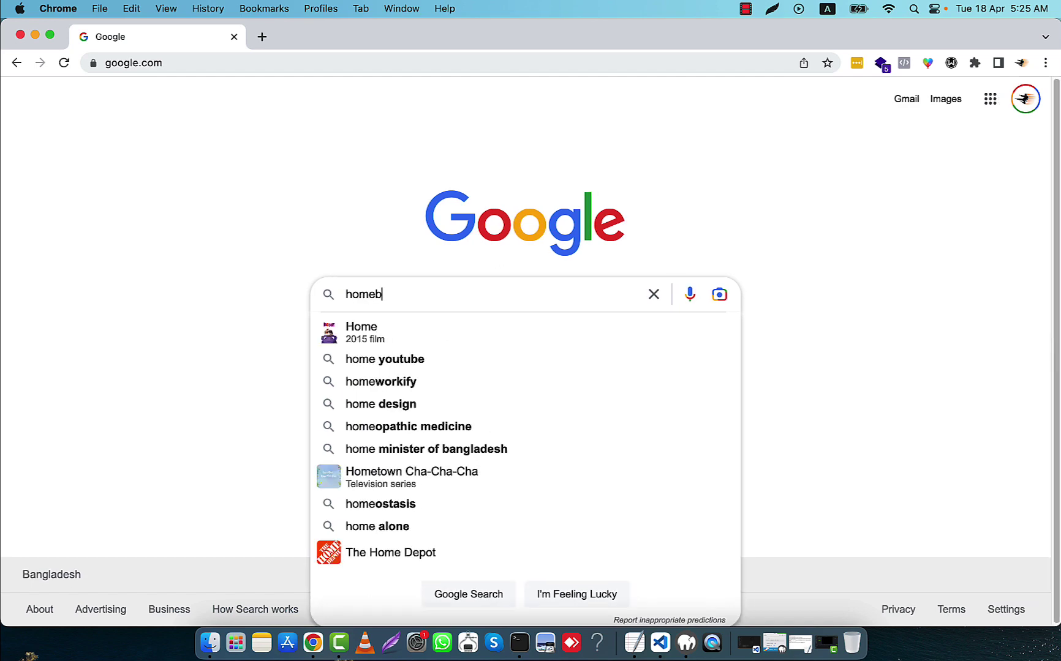
{"action": "type", "text": "rew"}
{"action": "key", "text": "Return"}
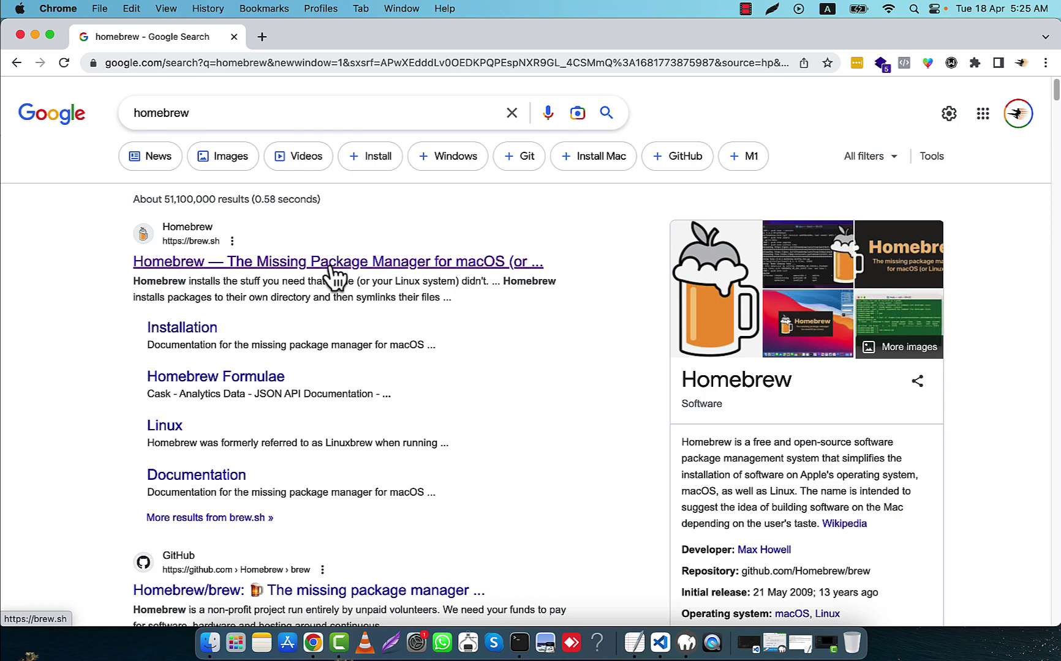
Step: Open the brew.sh result and copy the Homebrew install command
{"action": "left_click", "coordinate": [181, 266]}
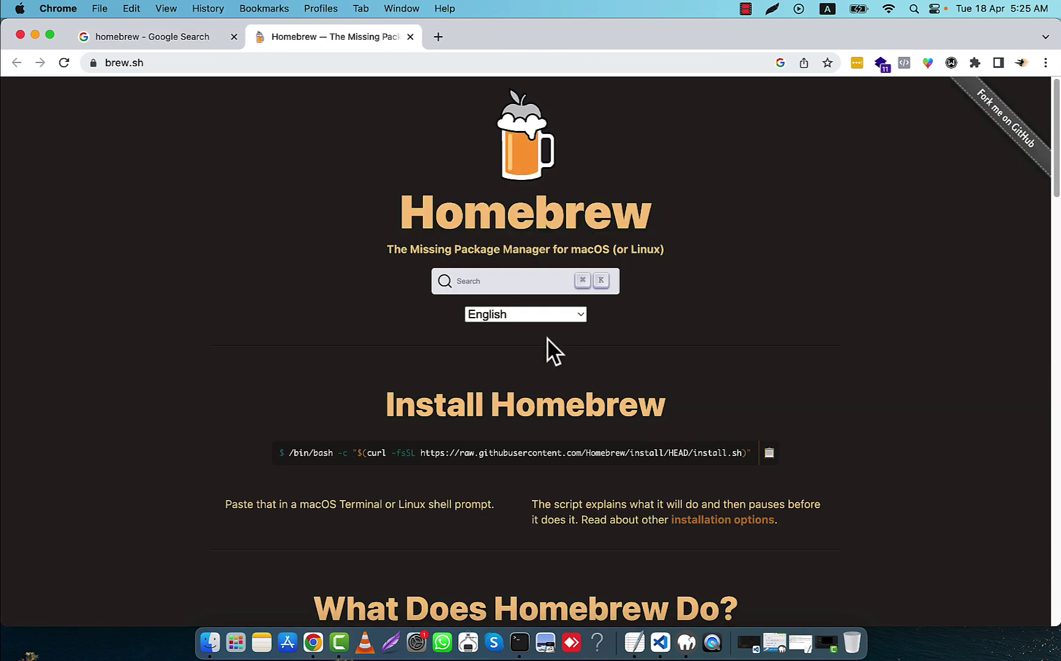
{"action": "scroll", "coordinate": [510, 447], "scroll_direction": "down", "scroll_amount": 1}
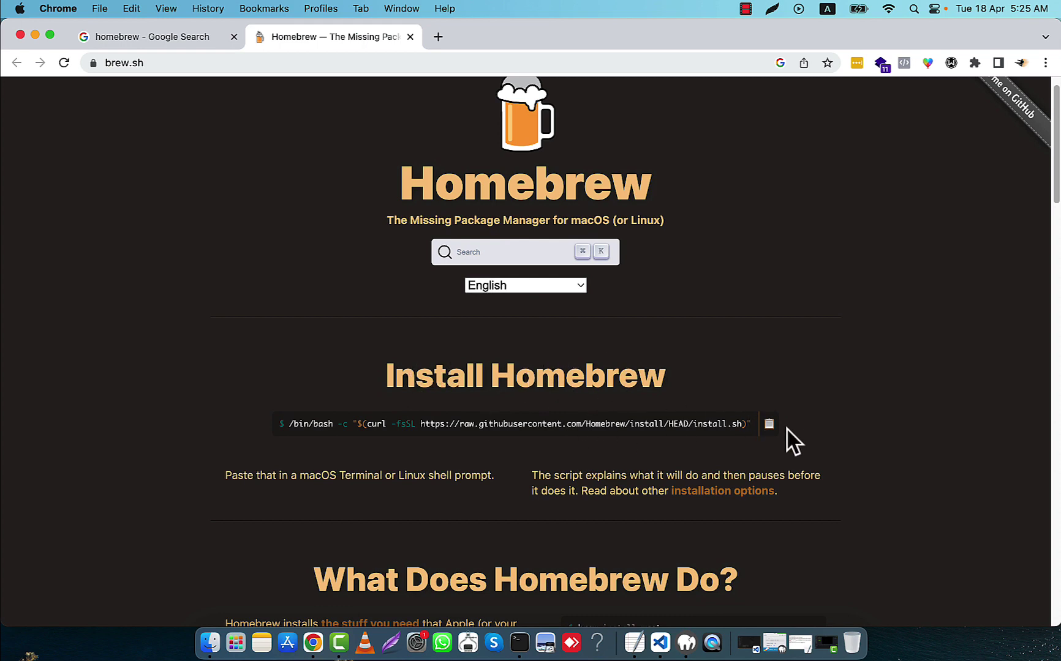
{"action": "left_click", "coordinate": [769, 425]}
Step: Quit and relaunch Terminal from the dock, then clear the screen
{"action": "right_click", "coordinate": [519, 643]}
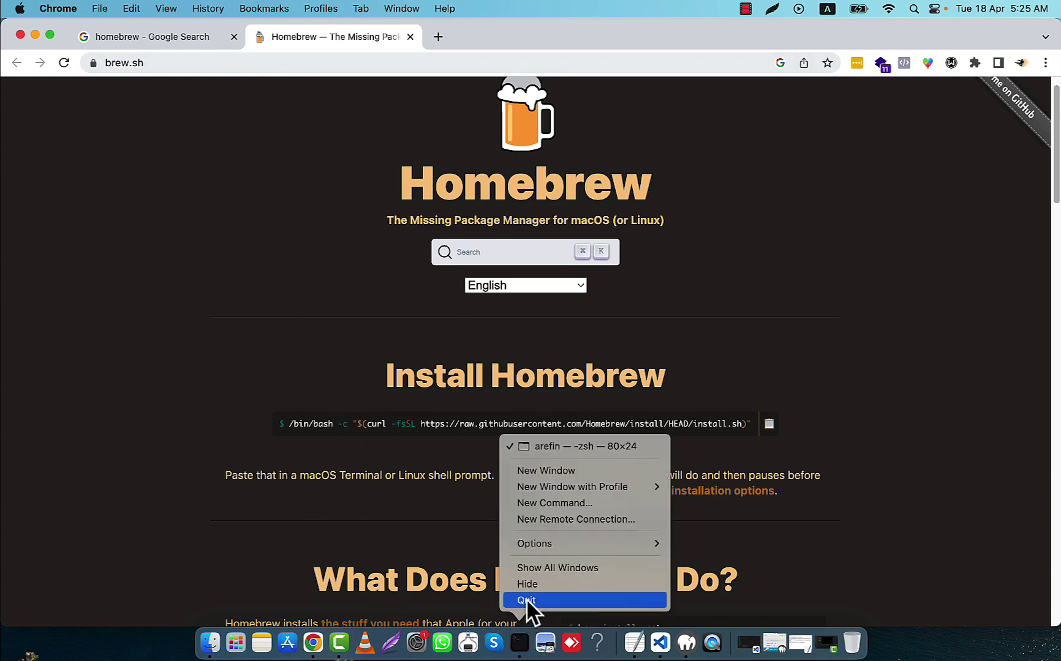
{"action": "left_click", "coordinate": [526, 598]}
{"action": "left_click", "coordinate": [520, 643]}
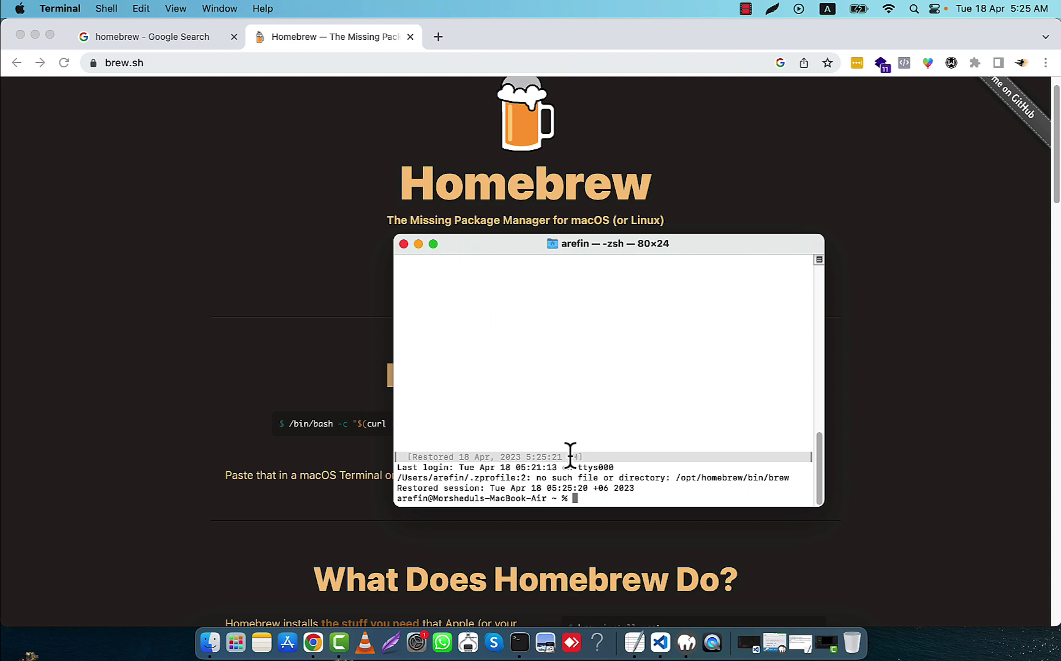
{"action": "type", "text": "c"}
{"action": "type", "text": "lear"}
{"action": "key", "text": "Return"}
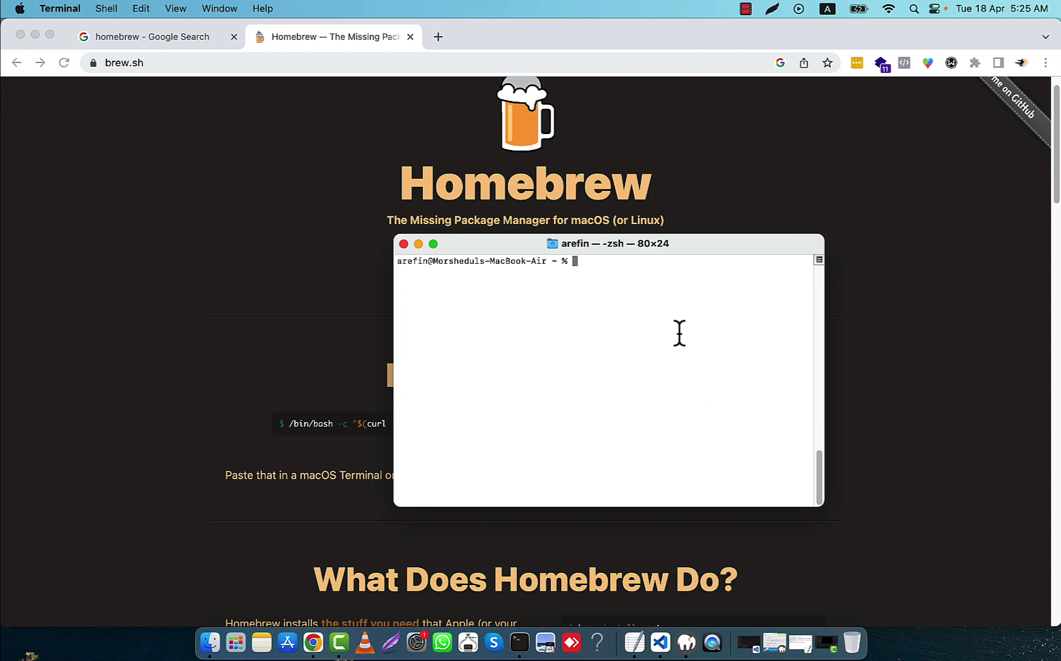
Step: Paste and run the Homebrew install command, entering the password and confirming continuation
{"action": "right_click", "coordinate": [673, 329]}
{"action": "left_click", "coordinate": [688, 352]}
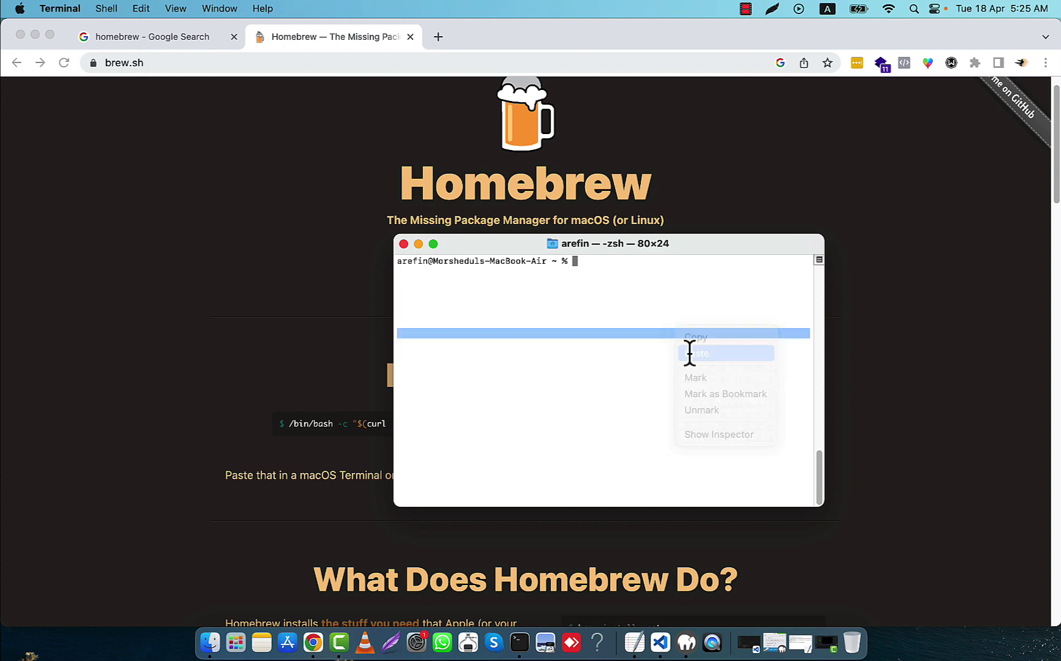
{"action": "key", "text": "Return"}
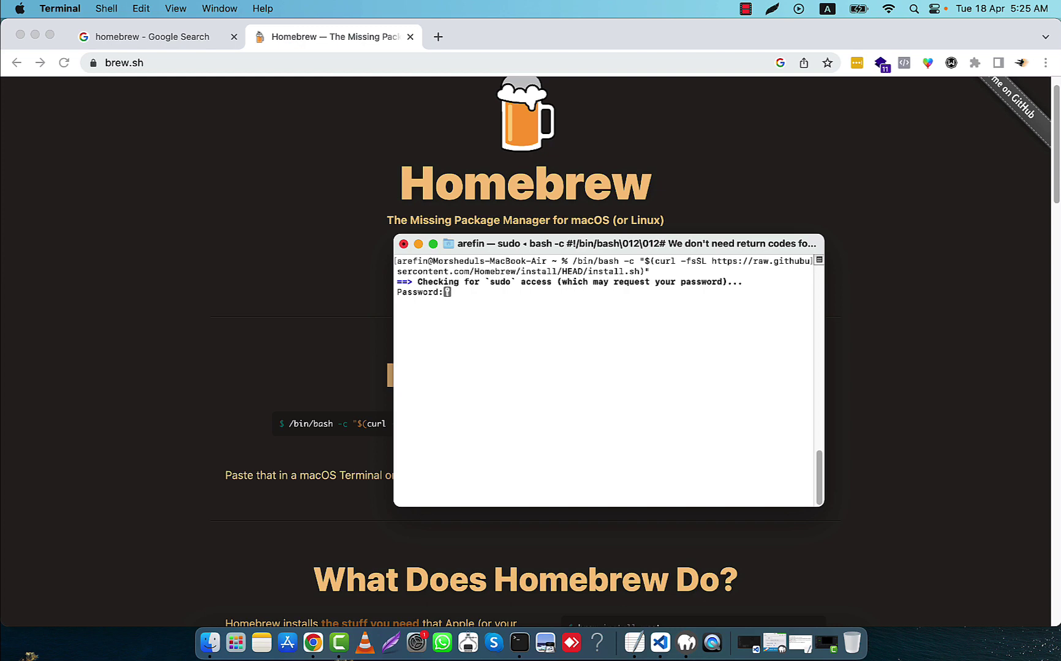
{"action": "key", "text": "Return"}
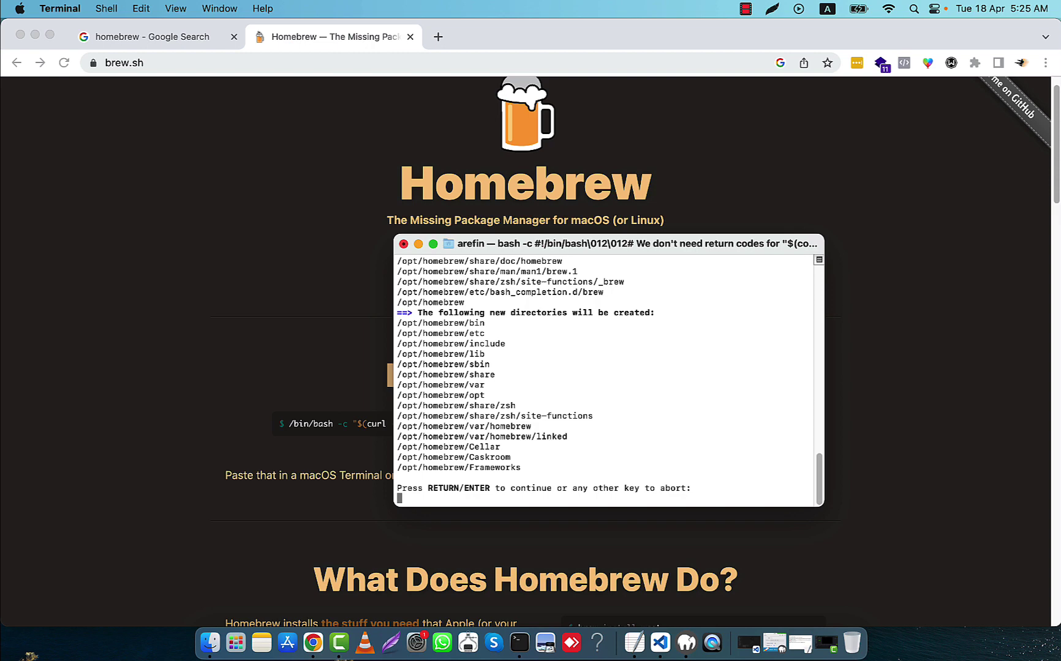
{"action": "key", "text": "Return"}
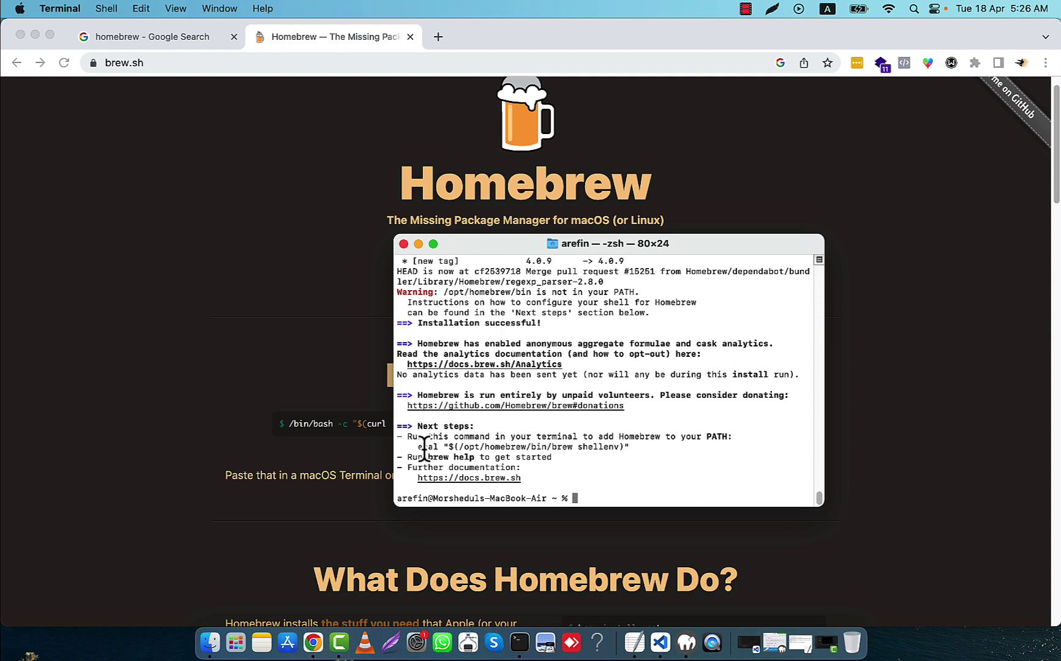
Step: Copy the eval shellenv line and run it at the prompt to add Homebrew to PATH
{"action": "left_click_drag", "start_coordinate": [419, 448], "coordinate": [629, 449]}
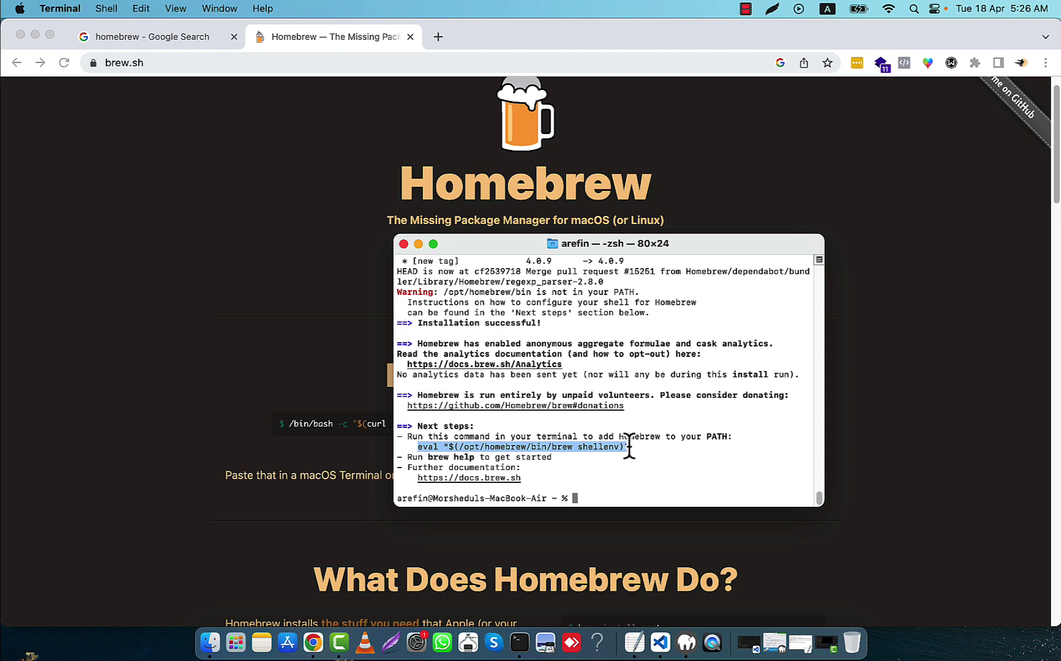
{"action": "left_click", "coordinate": [618, 495]}
{"action": "key", "text": "super+v"}
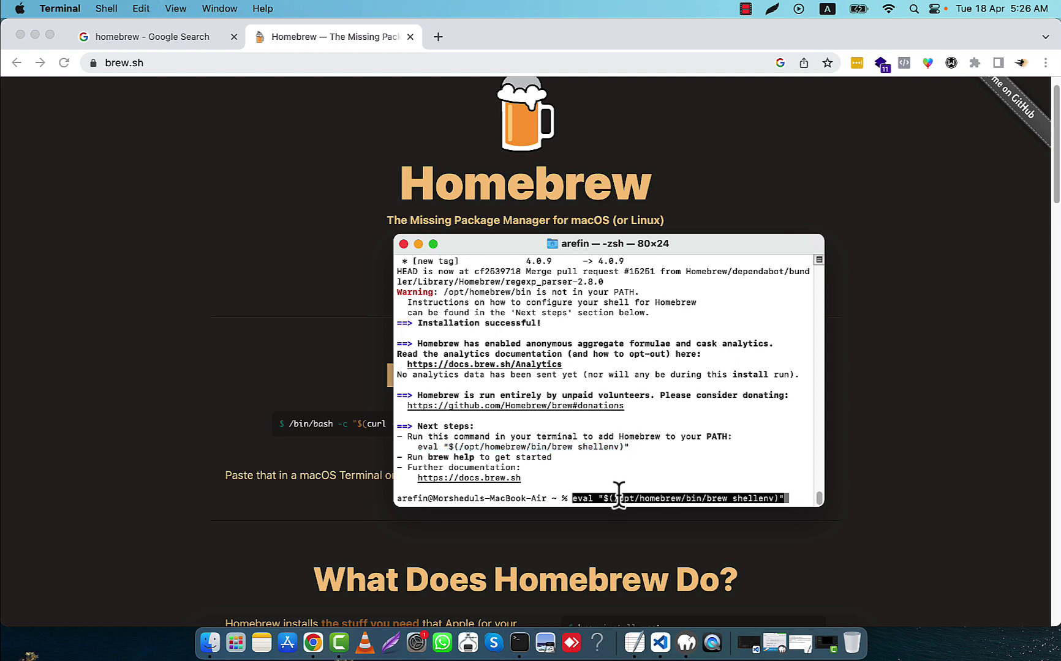
{"action": "key", "text": "Return"}
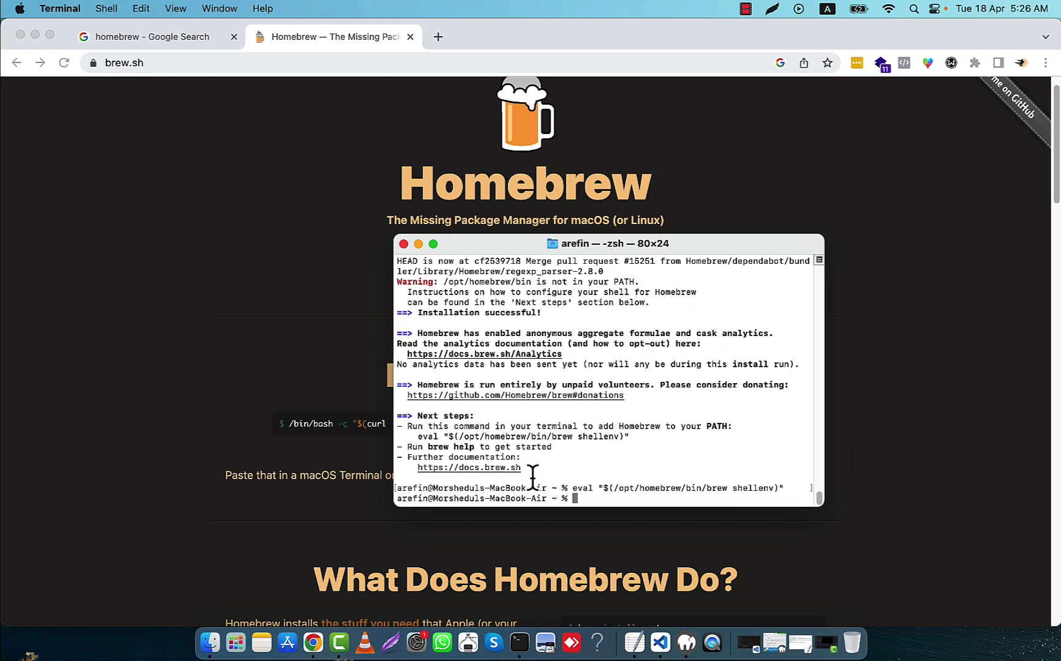
{"action": "type", "text": "brew "}
{"action": "type", "text": "-v"}
Step: Run brew -v and confirm it reports Homebrew 4.0.14
{"action": "key", "text": "Return"}
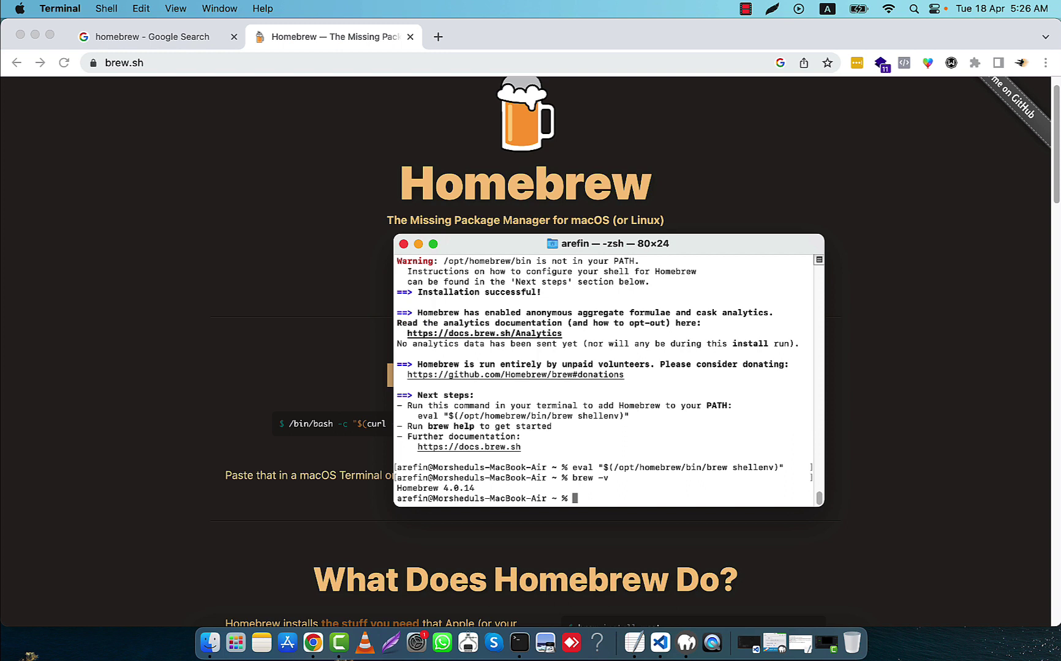
{"action": "left_click_drag", "start_coordinate": [397, 490], "coordinate": [497, 488]}
{"action": "left_click", "coordinate": [503, 489]}
{"action": "double_click", "coordinate": [616, 495]}
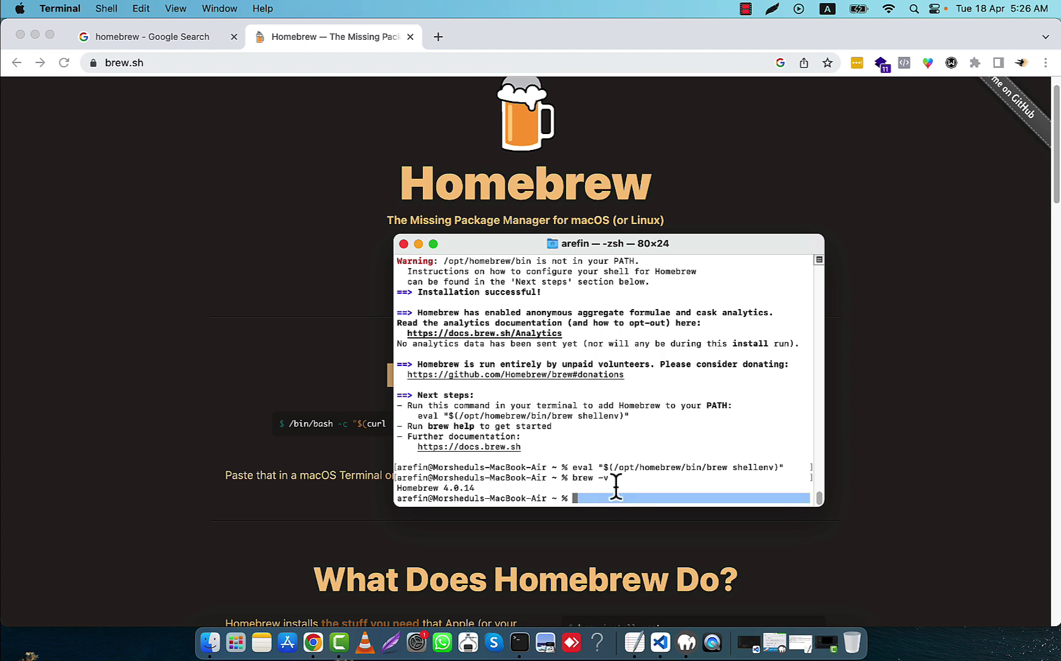
{"action": "left_click", "coordinate": [615, 491]}
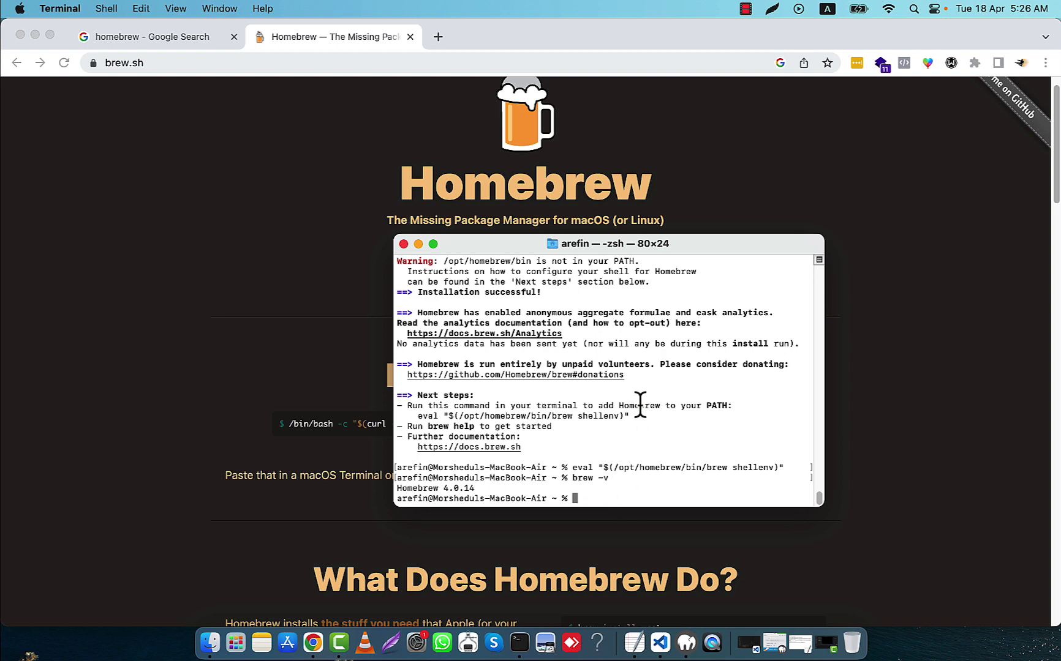
{"action": "type", "text": "brew "}
{"action": "type", "text": "in"}
{"action": "type", "text": "stall"}
{"action": "type", "text": " composer"}
Step: Run 'brew install composer' and let it install Composer with PHP 8.2.5
{"action": "key", "text": "Return"}
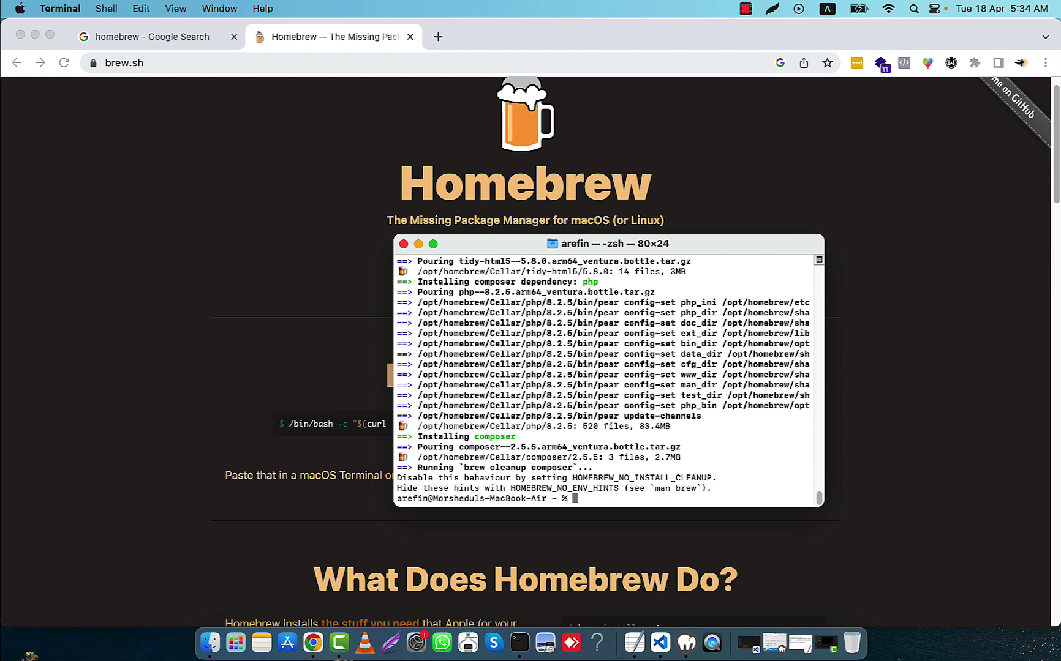
{"action": "type", "text": "compose"}
{"action": "type", "text": "r"}
Step: Run 'composer' to display its usage and available commands list
{"action": "key", "text": "Return"}
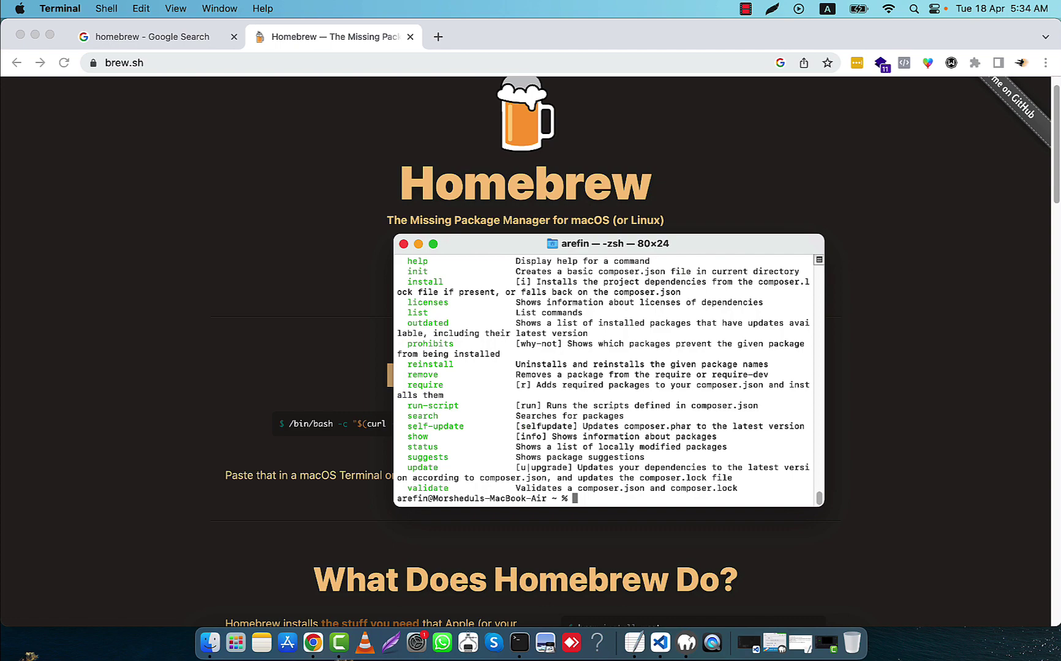
{"action": "scroll", "coordinate": [604, 404], "scroll_direction": "up", "scroll_amount": 2}
{"action": "scroll", "coordinate": [484, 373], "scroll_direction": "up", "scroll_amount": 5}
{"action": "scroll", "coordinate": [484, 375], "scroll_direction": "up", "scroll_amount": 10}
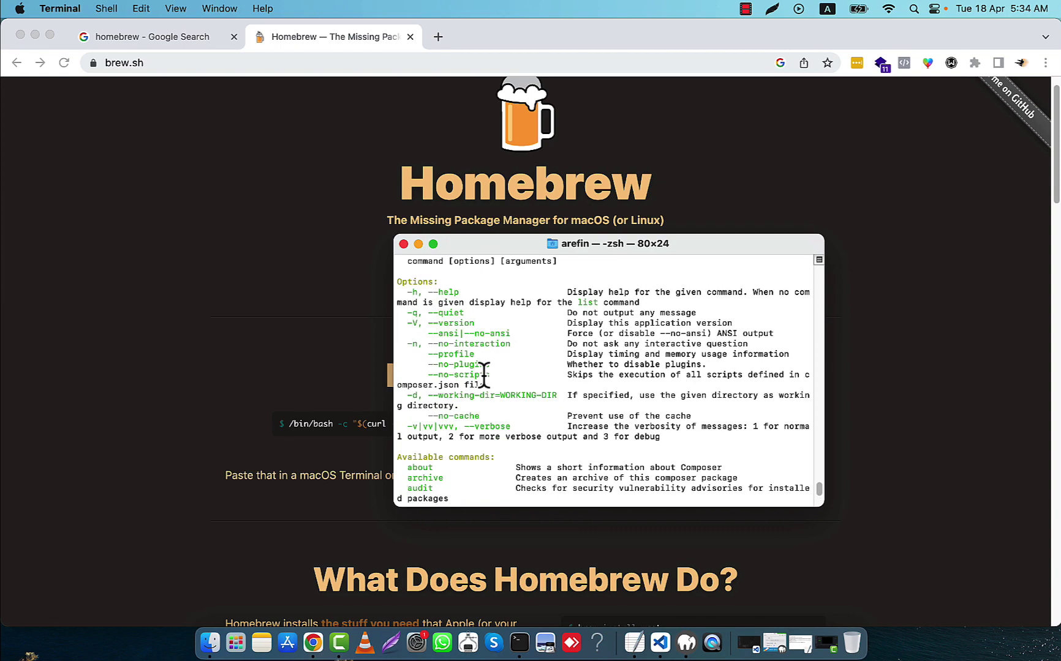
{"action": "scroll", "coordinate": [470, 339], "scroll_direction": "down", "scroll_amount": 5}
{"action": "scroll", "coordinate": [471, 339], "scroll_direction": "down", "scroll_amount": 5}
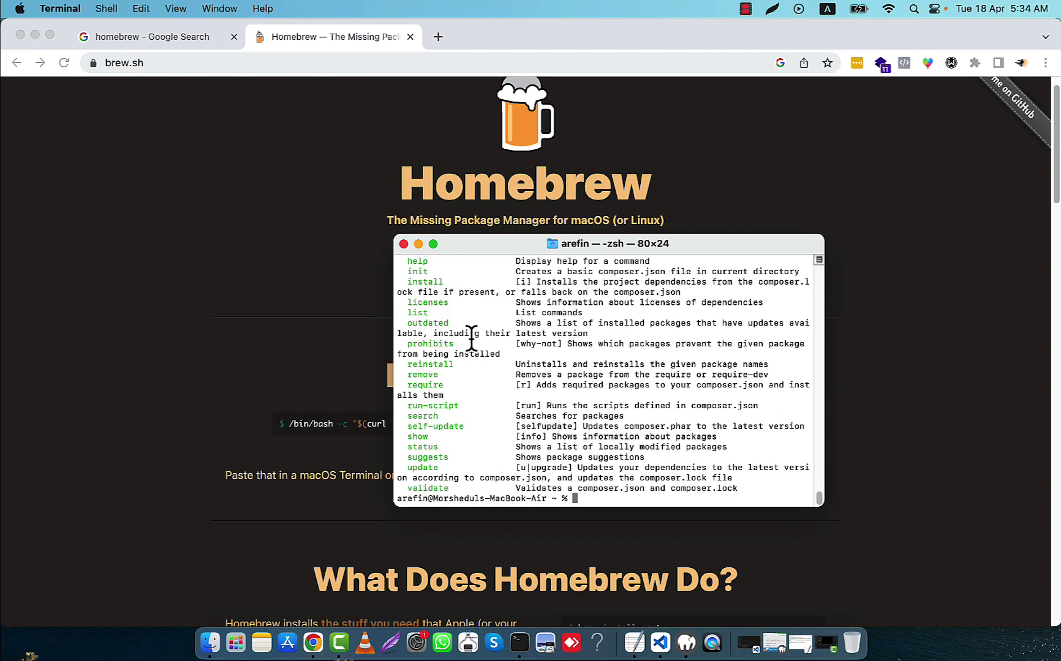